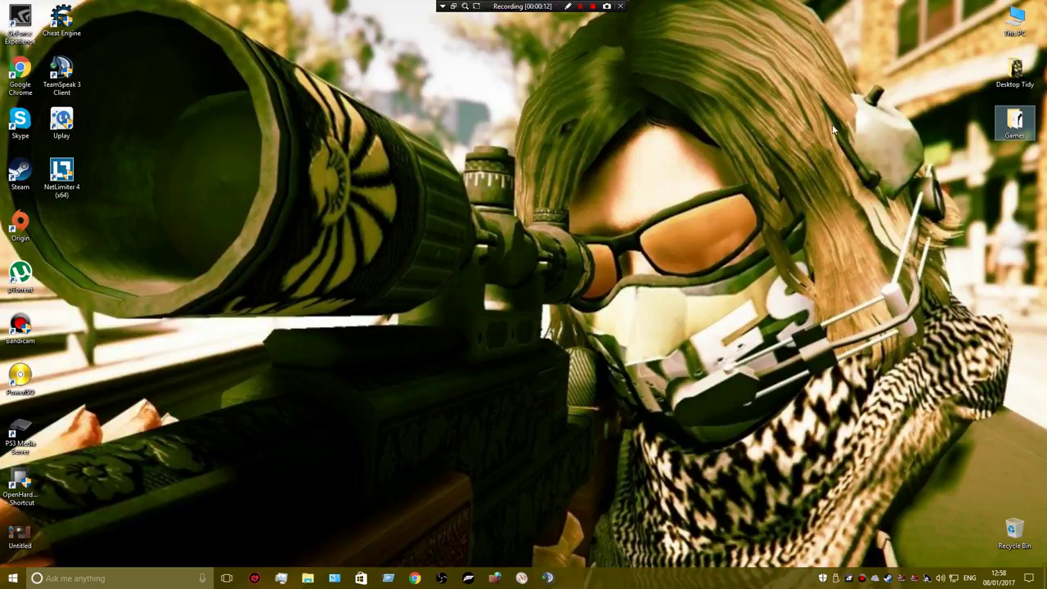
drag(285, 28, 785, 345)
drag(525, 96, 767, 319)
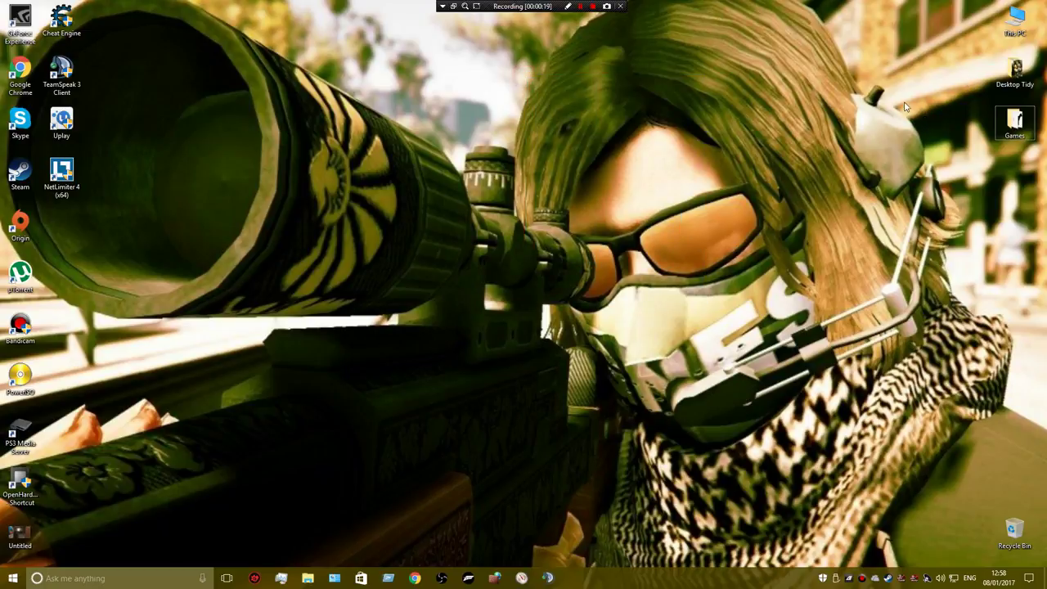
Open the Grand Theft Auto V folder inside Program Files\Rockstar Games on the Windows 10 1TB Partition (C:).
double_click(1016, 18)
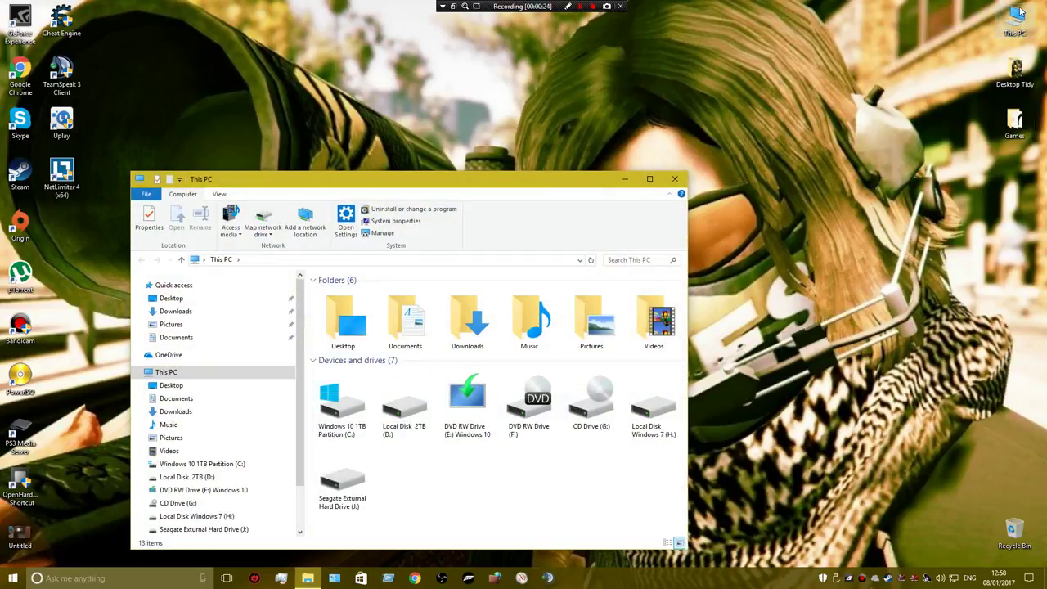
click(347, 413)
double_click(348, 413)
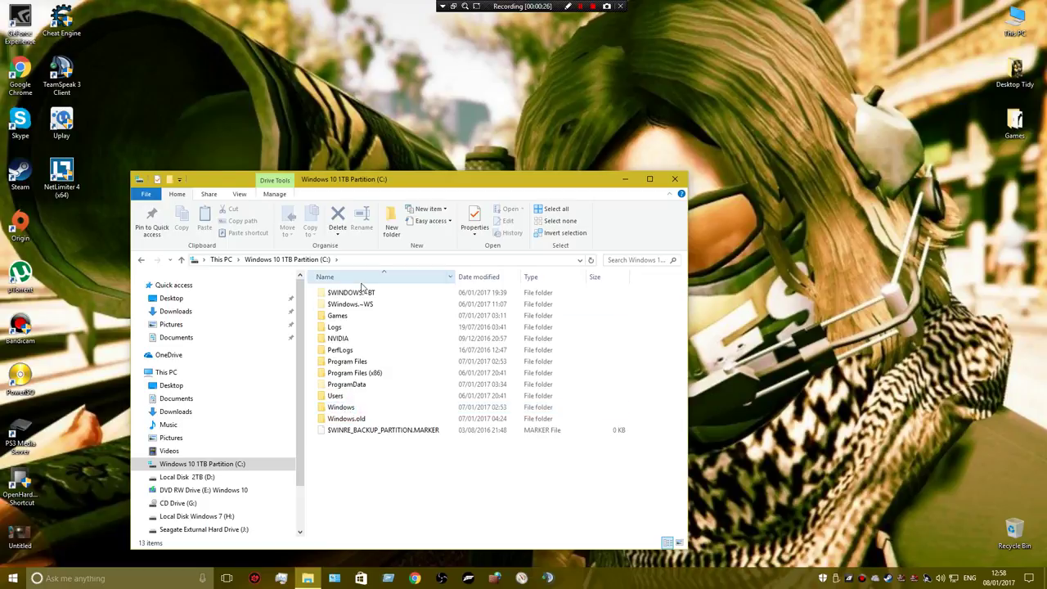
double_click(343, 365)
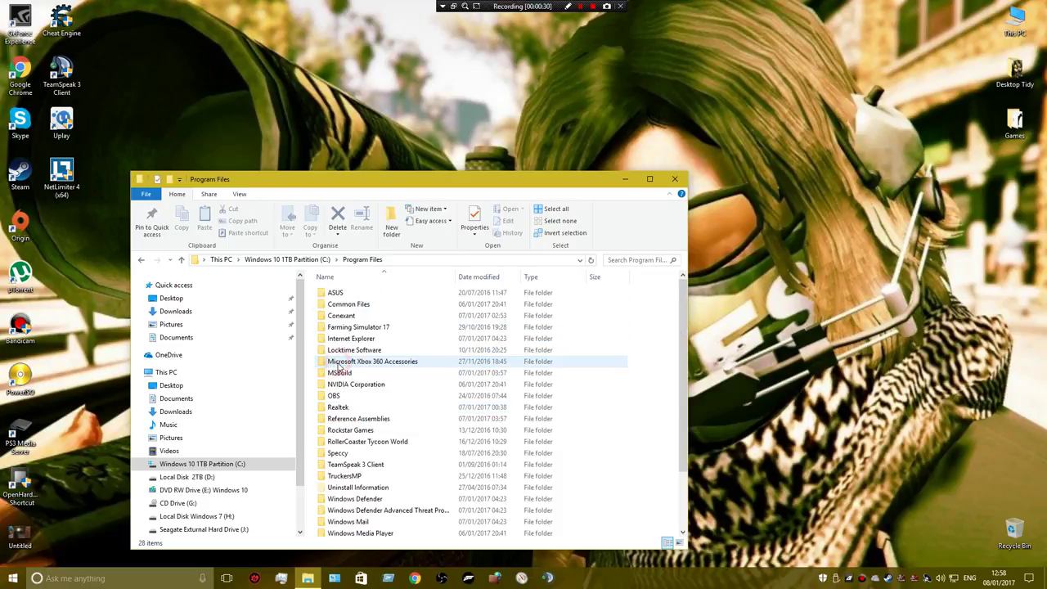
double_click(369, 431)
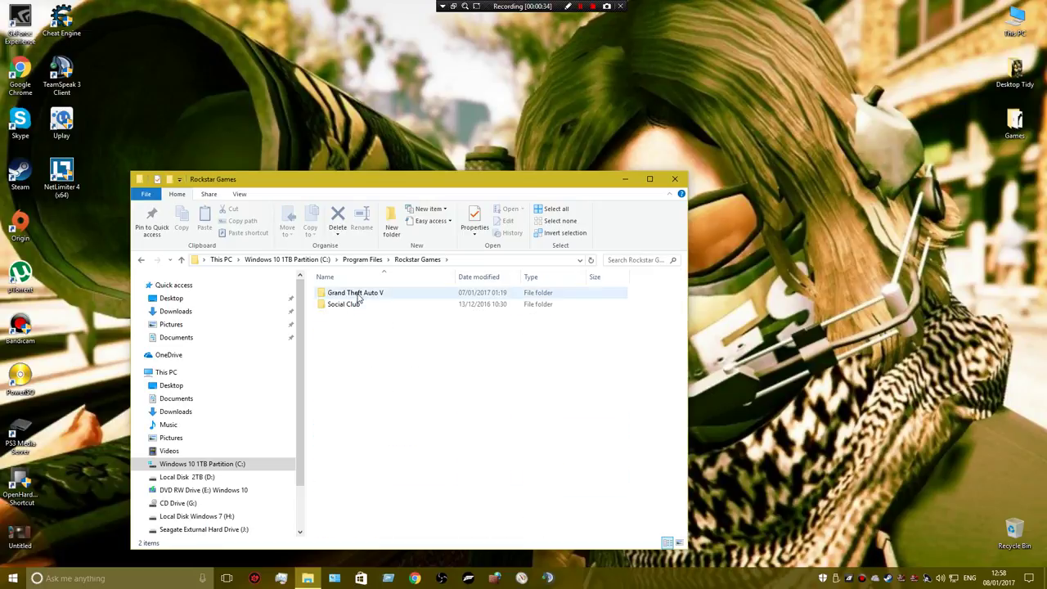
click(347, 294)
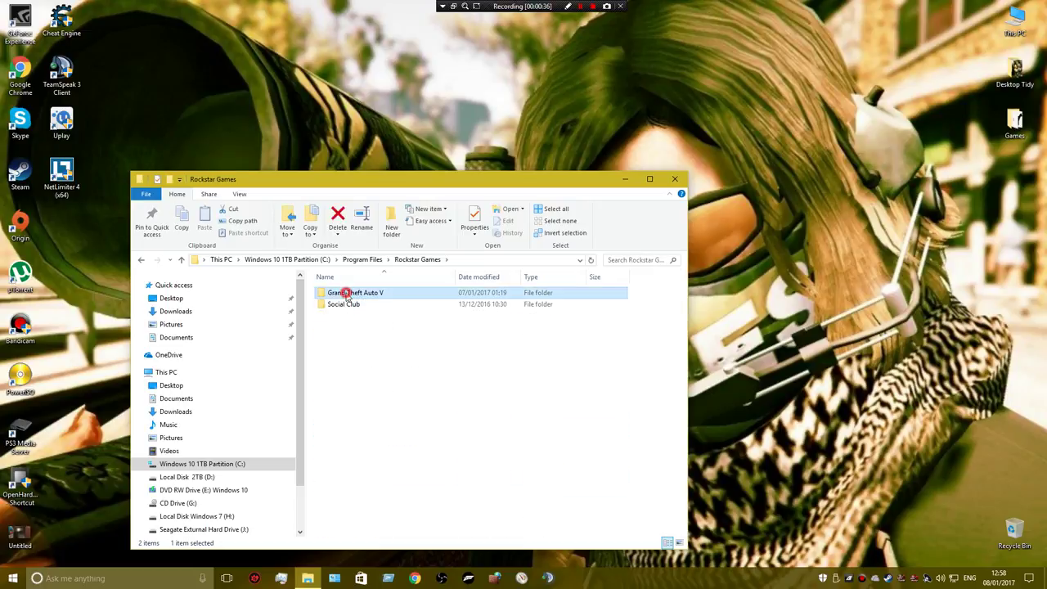
double_click(347, 294)
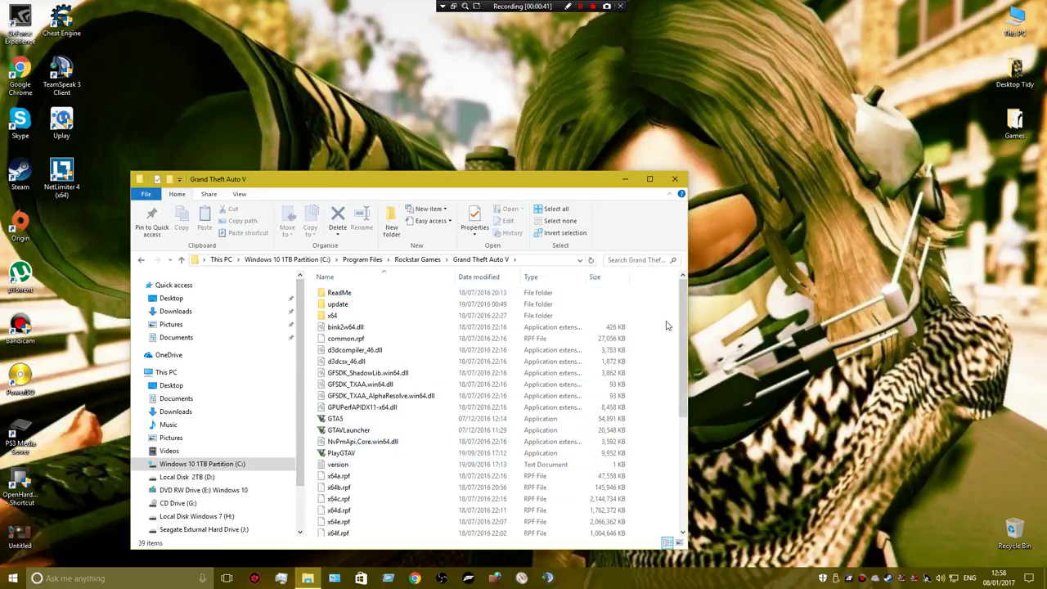
Look over the Grand Theft Auto V folder's files and open a command window in that folder.
scroll(685, 325, down, 1)
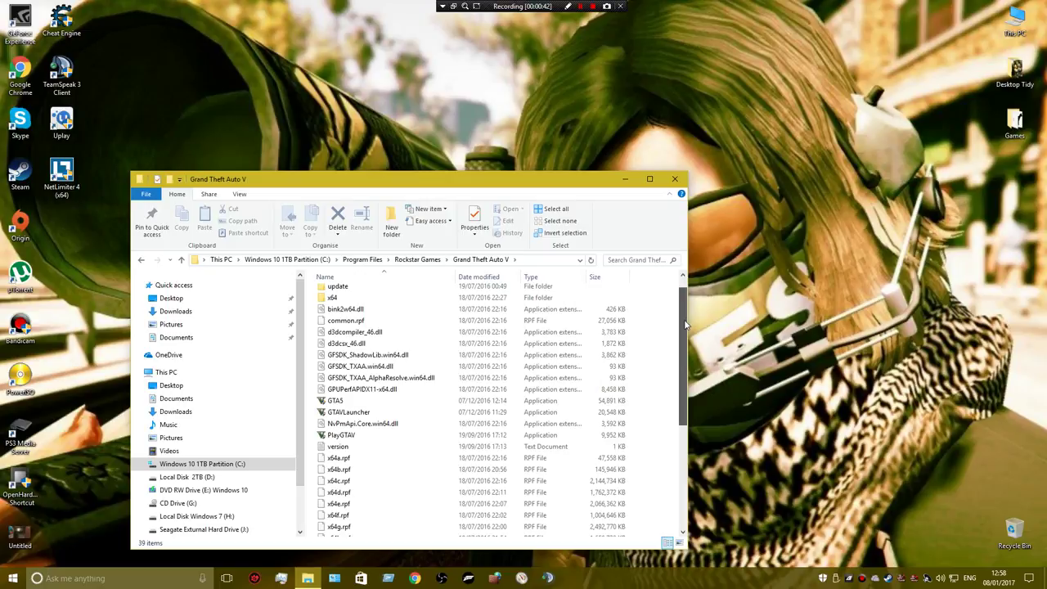
scroll(685, 326, down, 1)
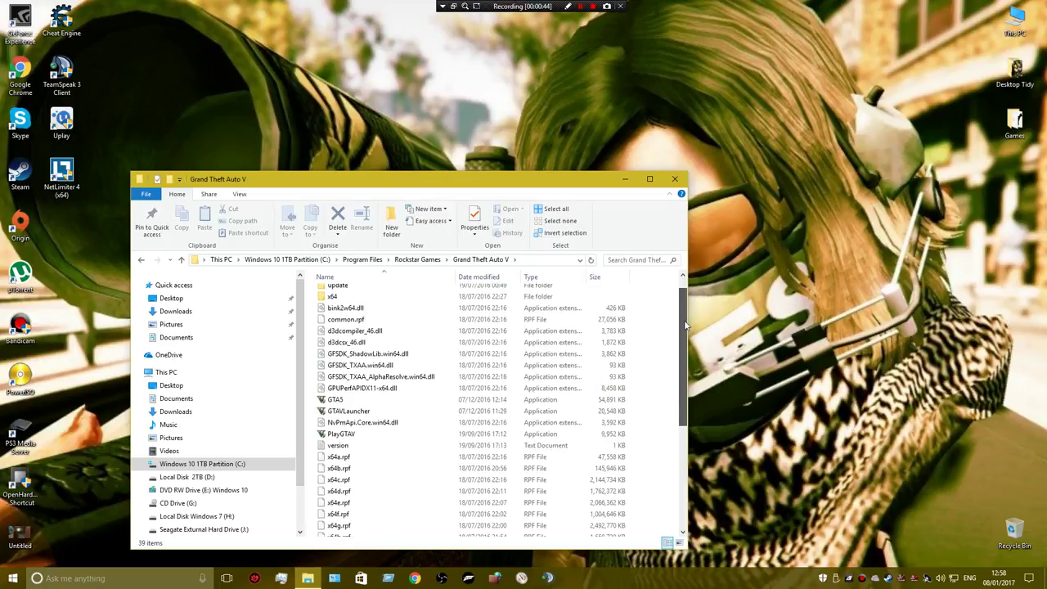
drag(686, 326, 684, 290)
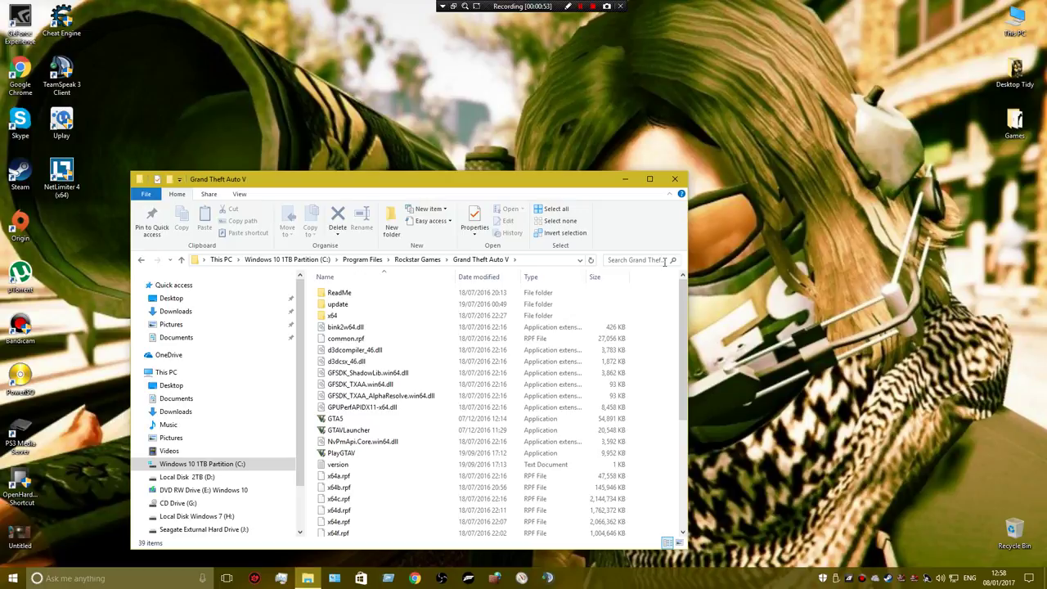
right_click(656, 340)
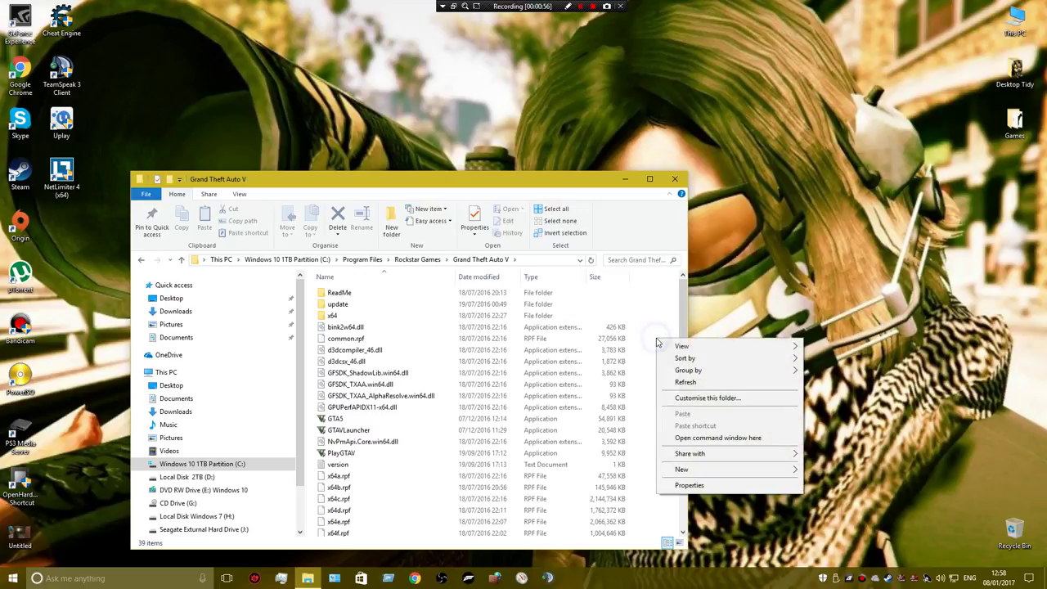
click(722, 442)
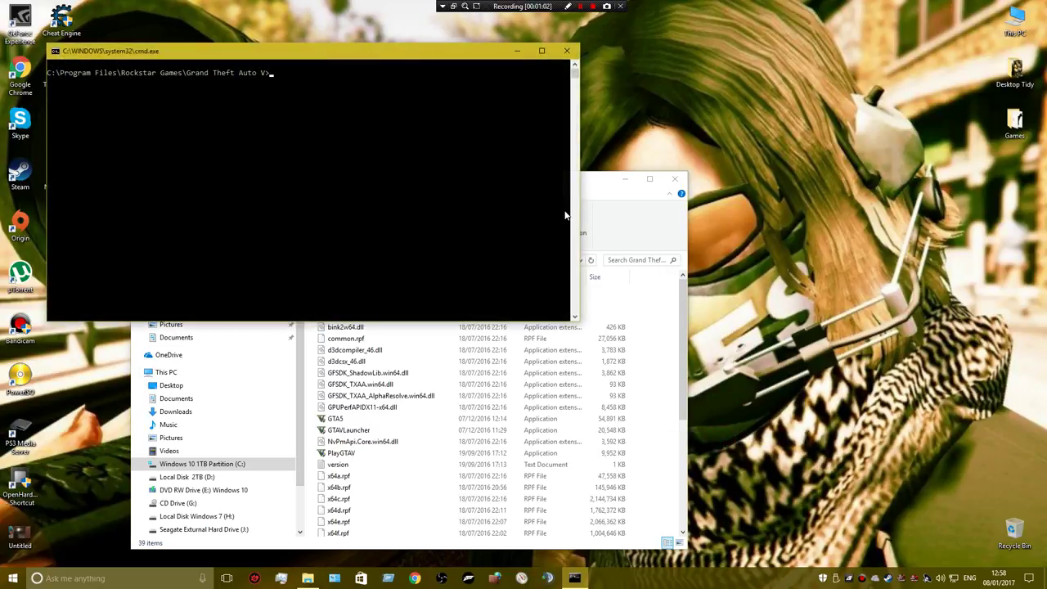
Run the command gtavlauncher.exe -verify in the Grand Theft Auto V folder.
text(gta)
text(v)
text(lau)
text(nche)
text(r.ex)
text(e -e)
text(-)
text(ver)
text(if)
text(y)
key(Return)
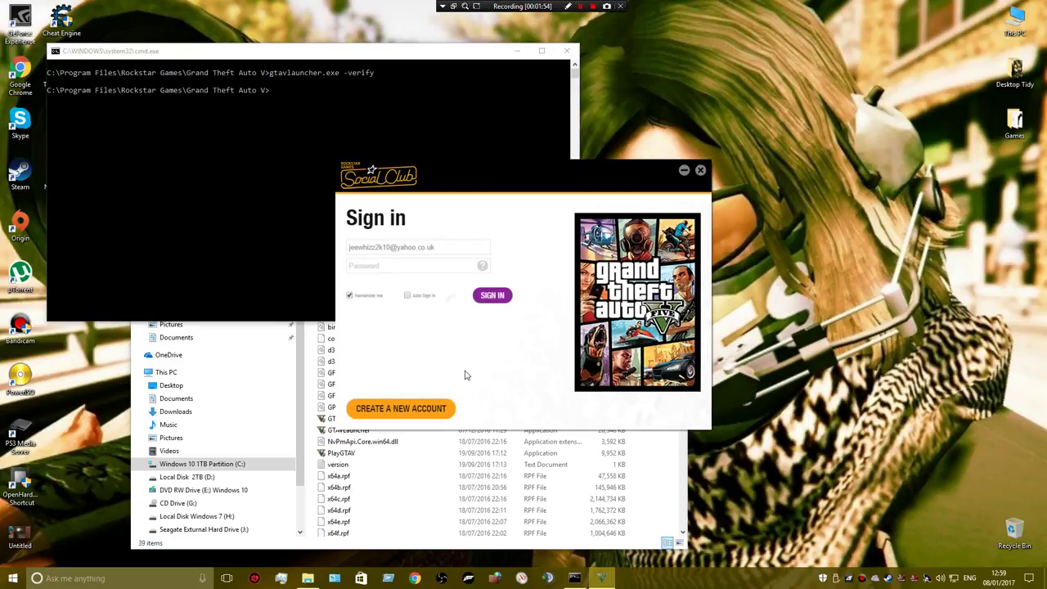
Enter the account password for the Social Club and sign in.
click(405, 265)
text(•)
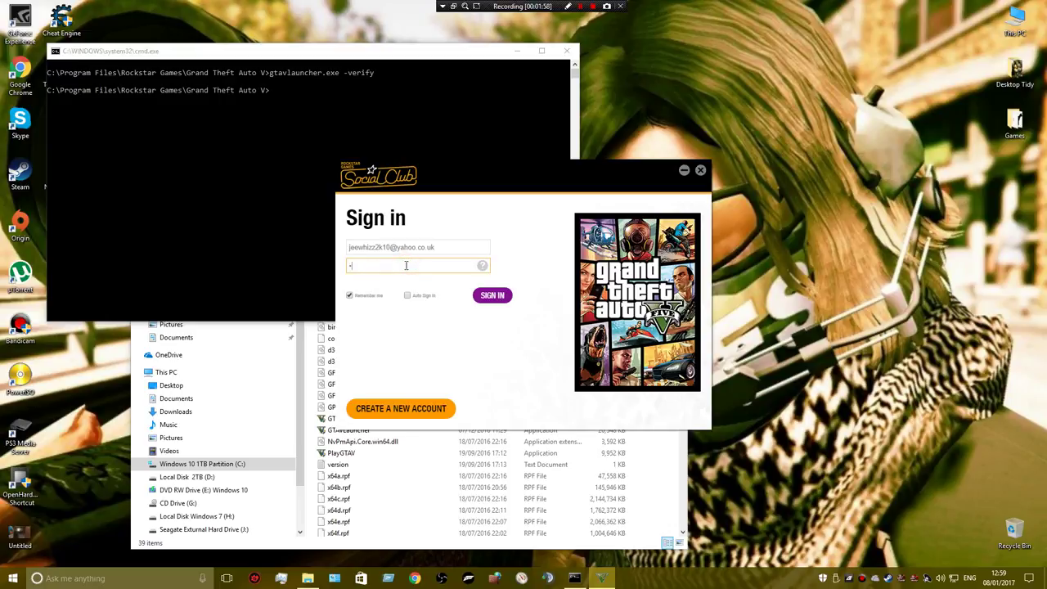
text(••••)
click(495, 297)
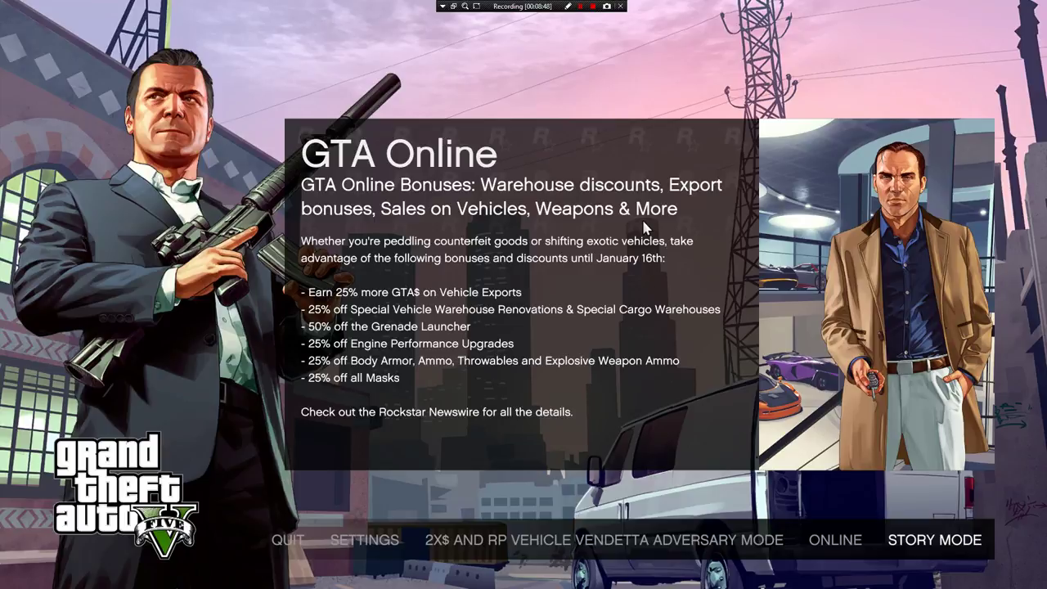
Quit Grand Theft Auto V from its start screen and confirm leaving the game.
key(Left)
key(Left)
key(Left)
key(Left)
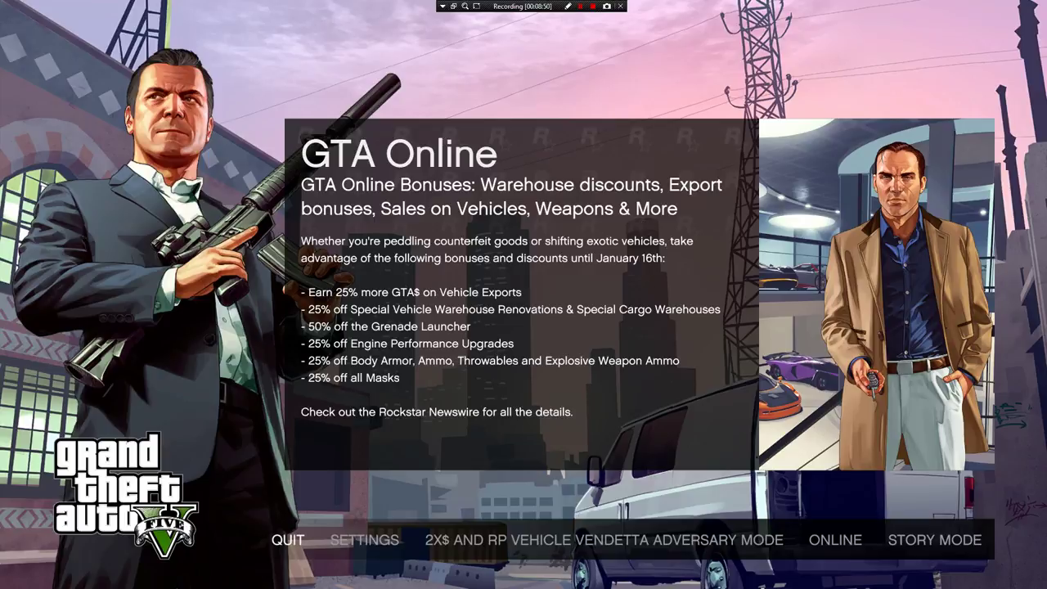
key(Return)
key(Return)
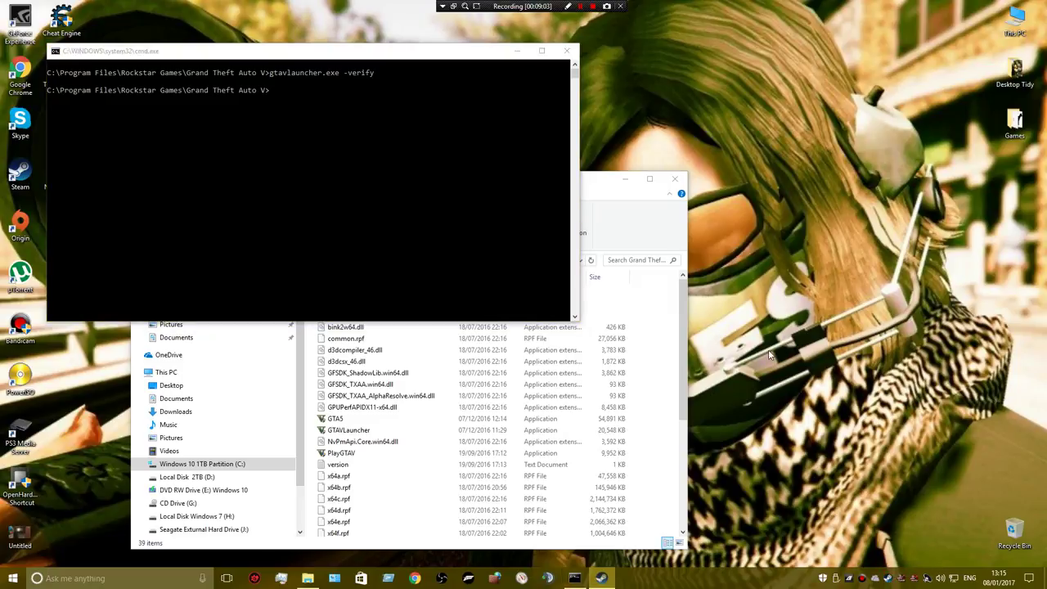
Switch to Steam and look through the list of games in the library.
click(603, 579)
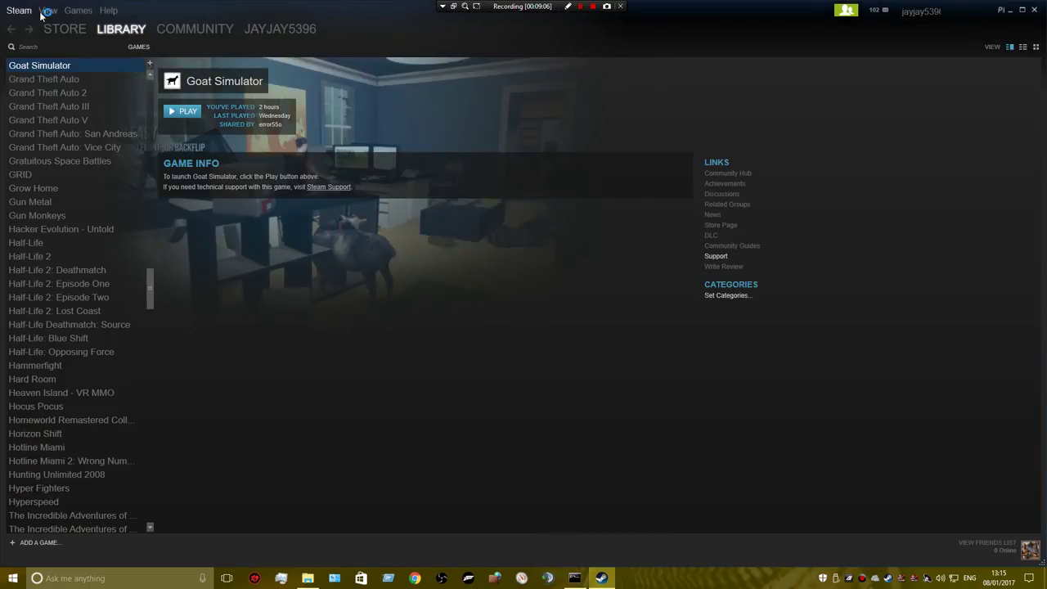
scroll(91, 292, down, 3)
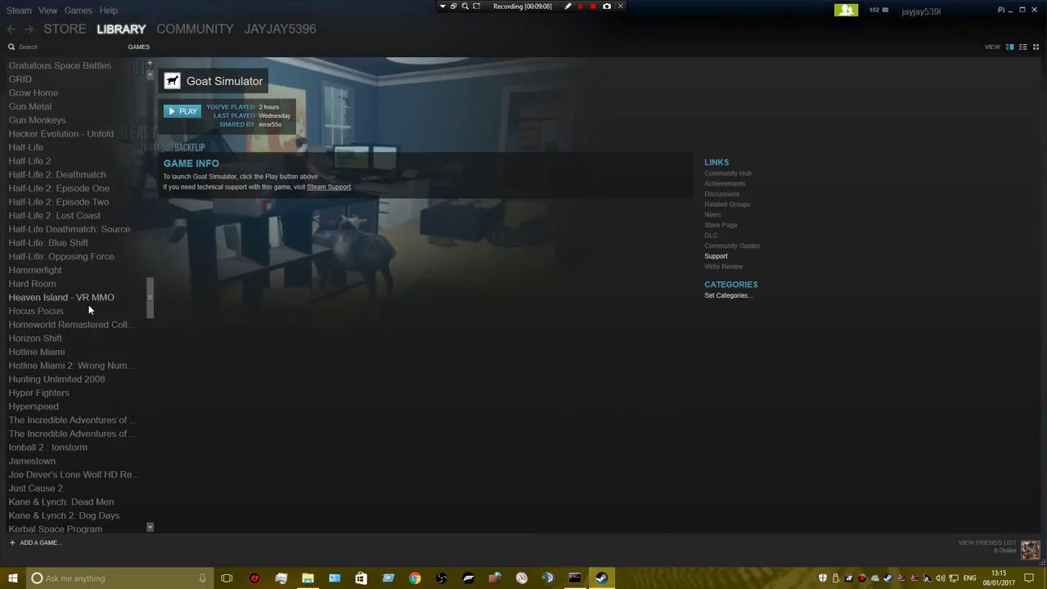
scroll(86, 304, up, 6)
scroll(85, 304, up, 20)
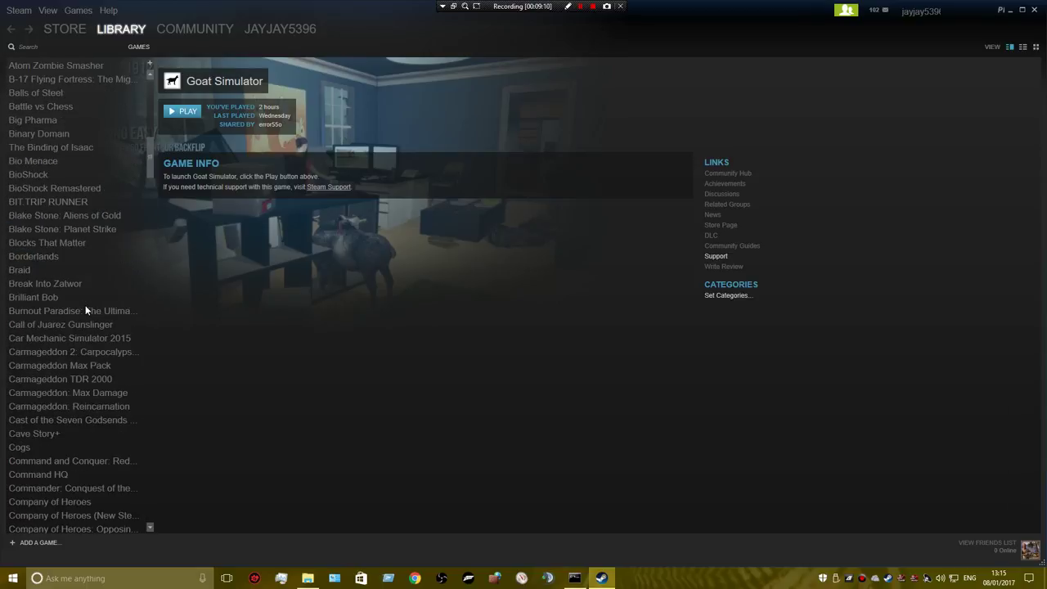